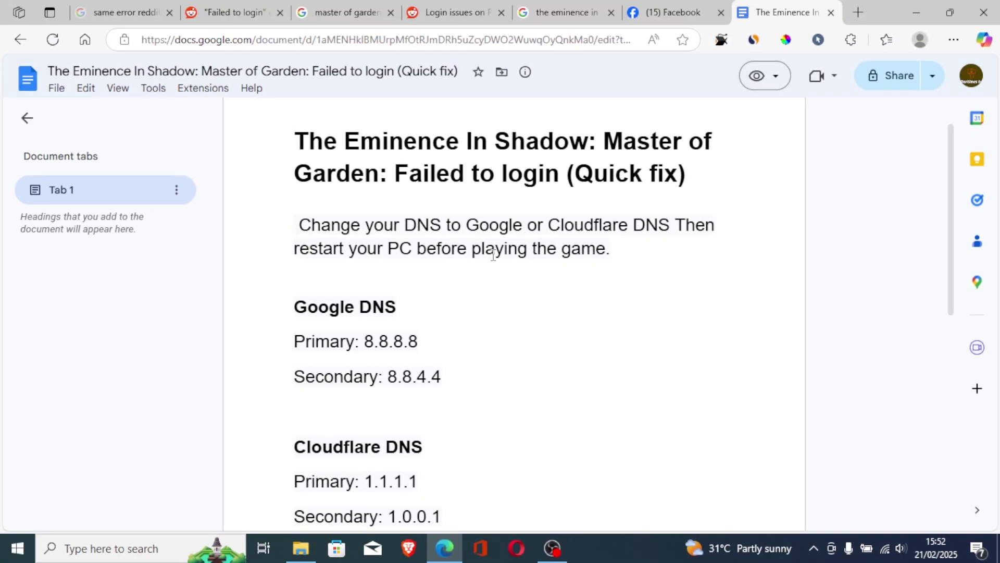
Open the Network Connections list of Ethernet and Wi-Fi adapters from Network & Internet settings.
{"action": "key", "text": "super+i"}
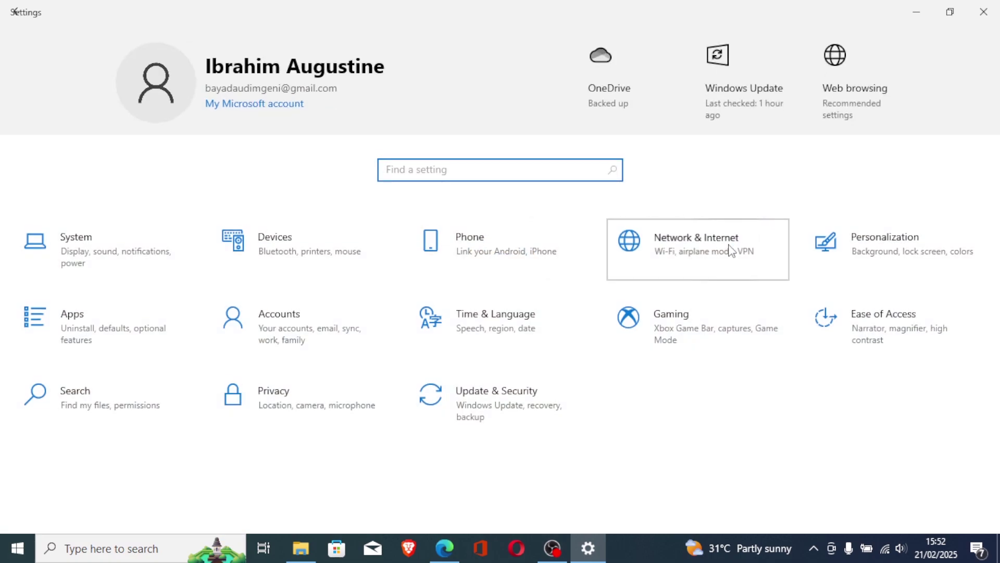
{"action": "left_click", "coordinate": [729, 248]}
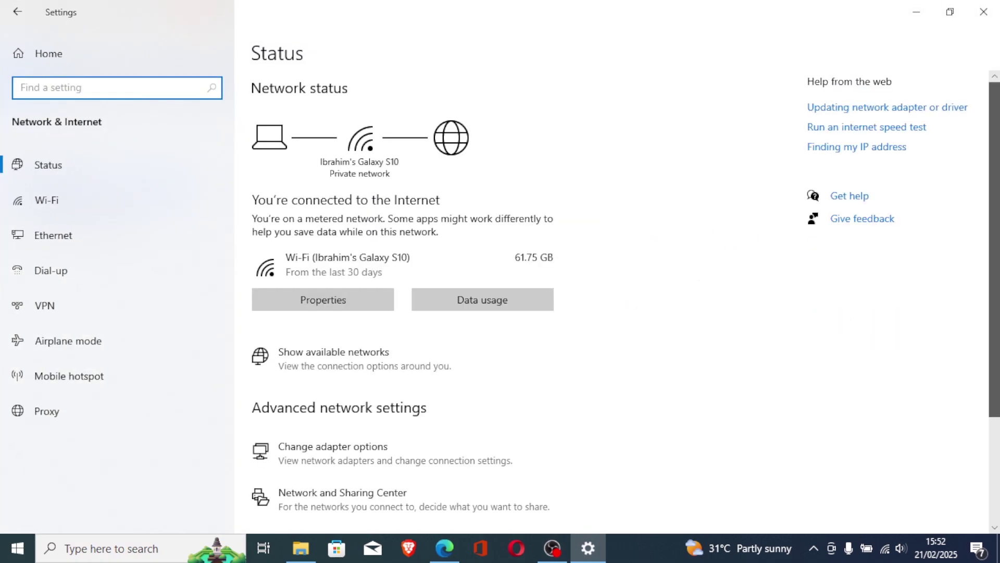
{"action": "scroll", "coordinate": [479, 295], "scroll_direction": "down", "scroll_amount": 3}
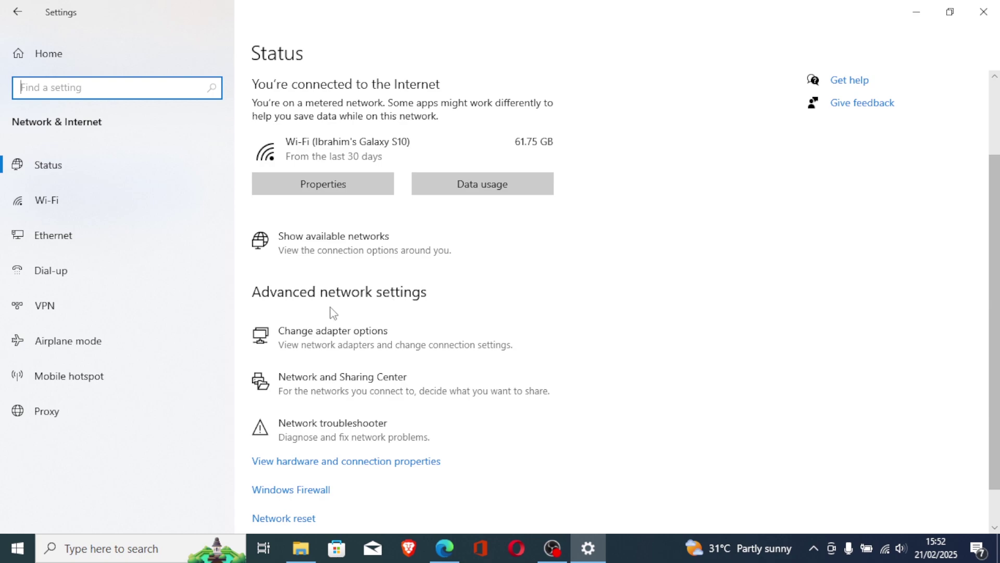
{"action": "left_click", "coordinate": [330, 337]}
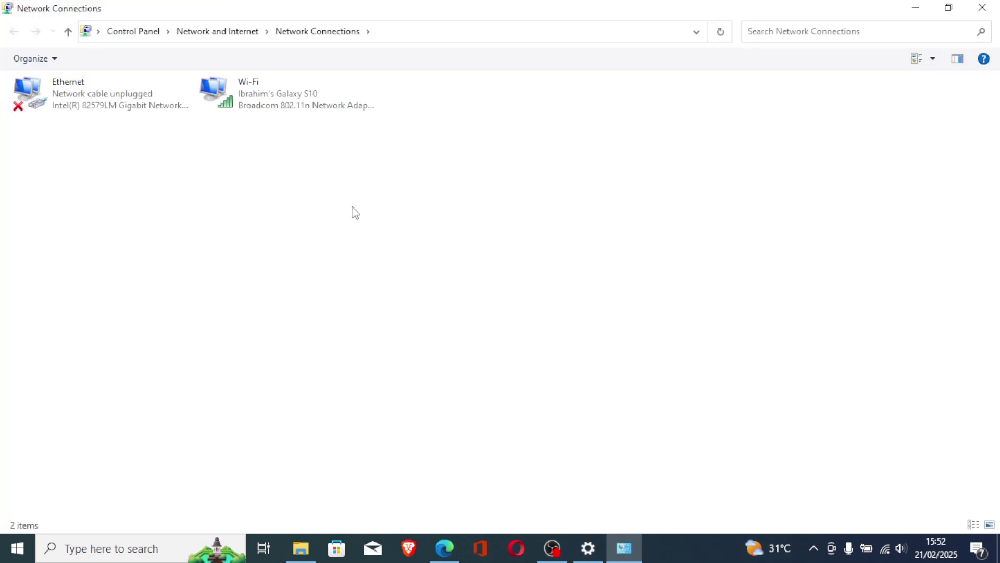
Open the Wi-Fi adapter's Properties and select Internet Protocol Version 4 (TCP/IPv4).
{"action": "left_click", "coordinate": [290, 107]}
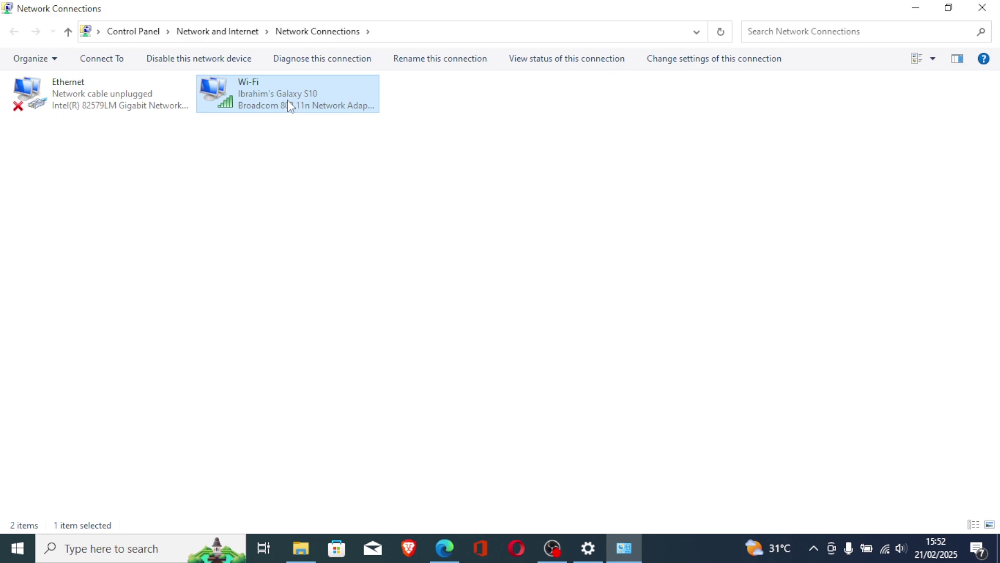
{"action": "right_click", "coordinate": [290, 106]}
{"action": "left_click", "coordinate": [336, 255]}
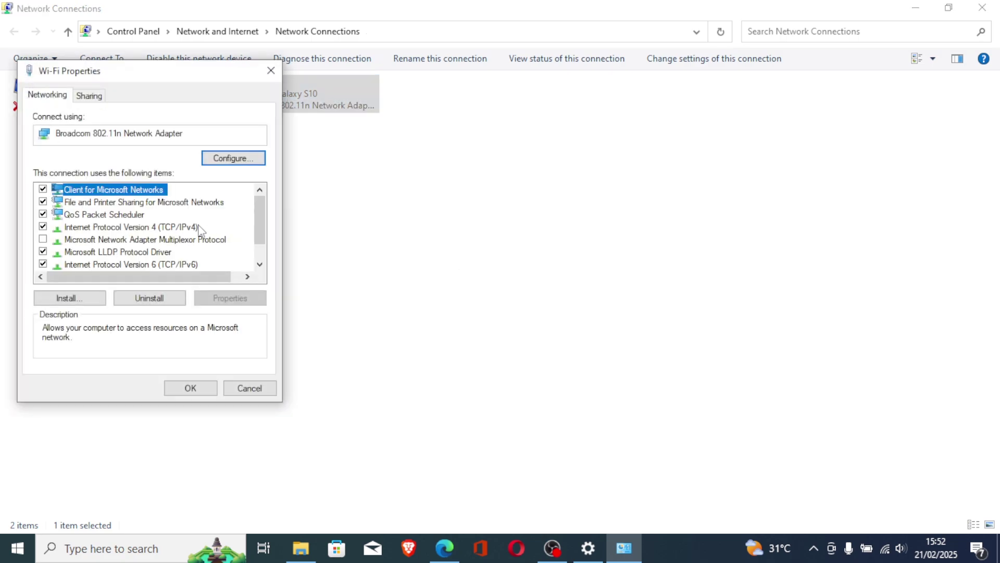
{"action": "left_click", "coordinate": [98, 228]}
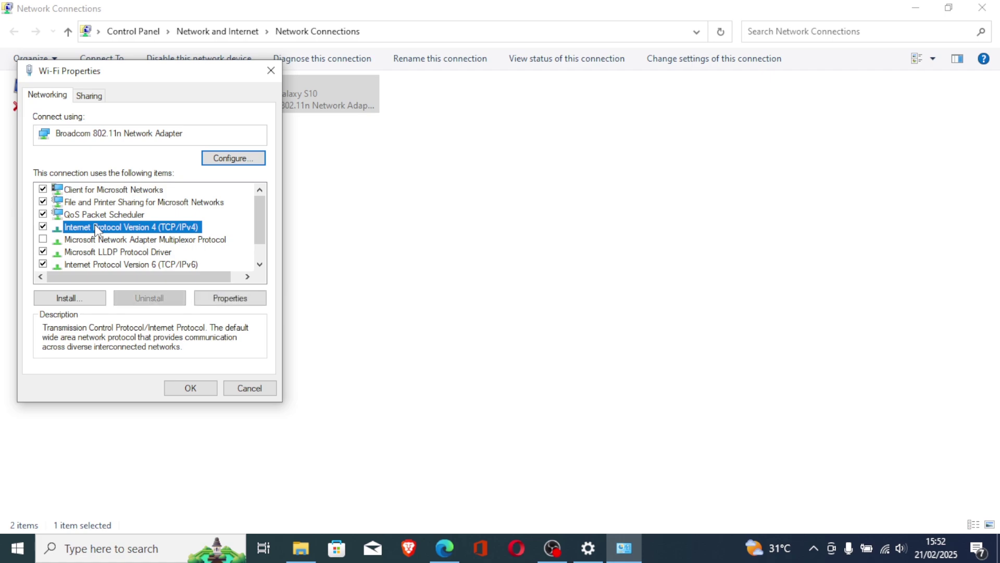
Set the Wi-Fi IPv4 DNS servers manually to 8.8.8.8 and 8.8.4.4 and confirm.
{"action": "left_click", "coordinate": [251, 302]}
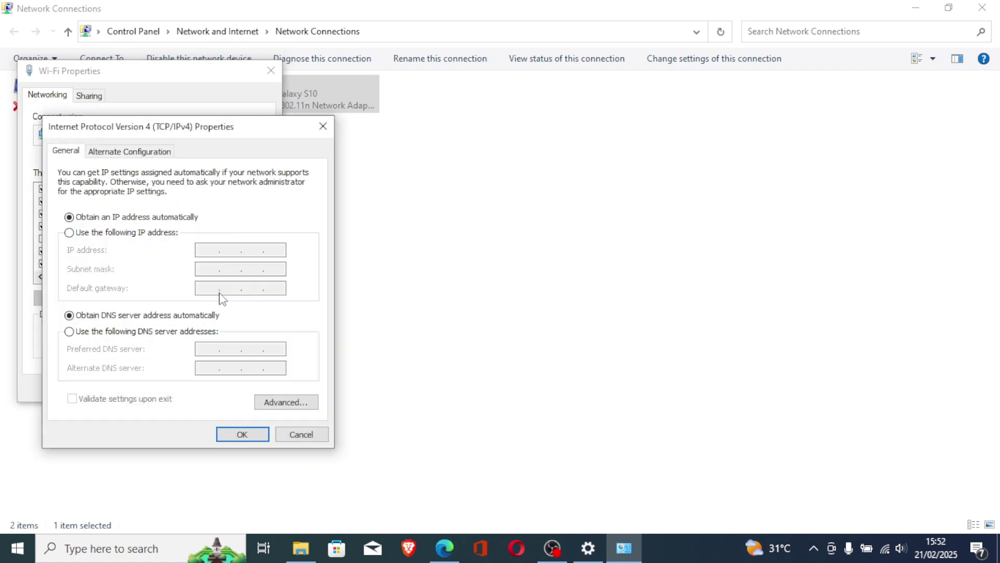
{"action": "left_click", "coordinate": [70, 332]}
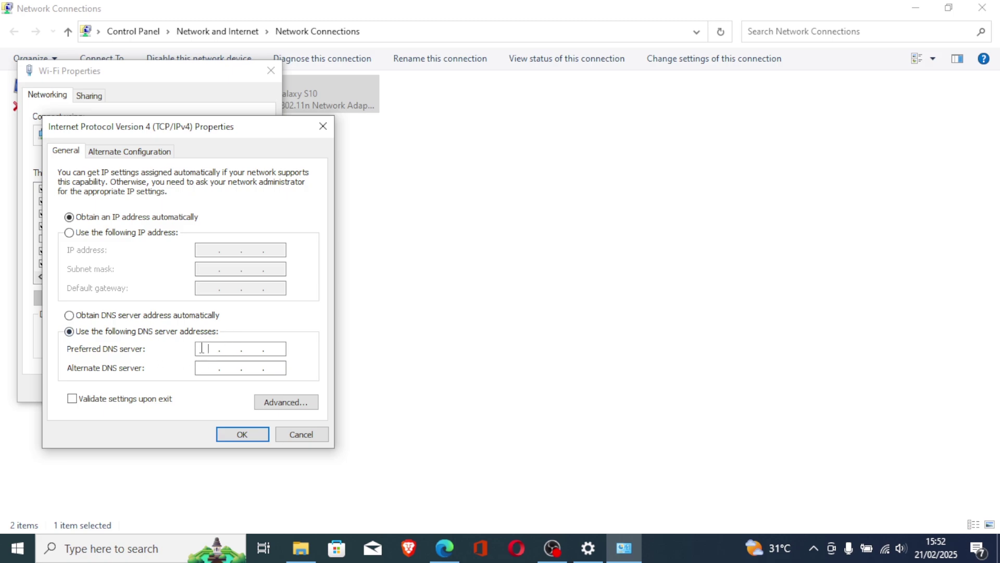
{"action": "type", "text": "8."}
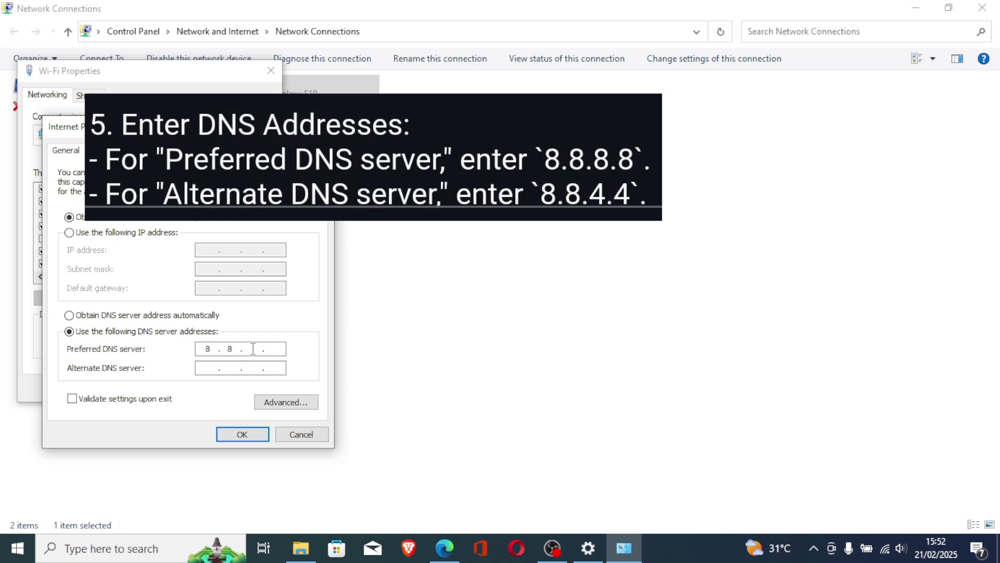
{"action": "type", "text": "8"}
{"action": "left_click", "coordinate": [242, 434]}
Close the Wi-Fi properties, minimize Network Connections, and bring back the Google Docs guide in Edge.
{"action": "left_click", "coordinate": [273, 71]}
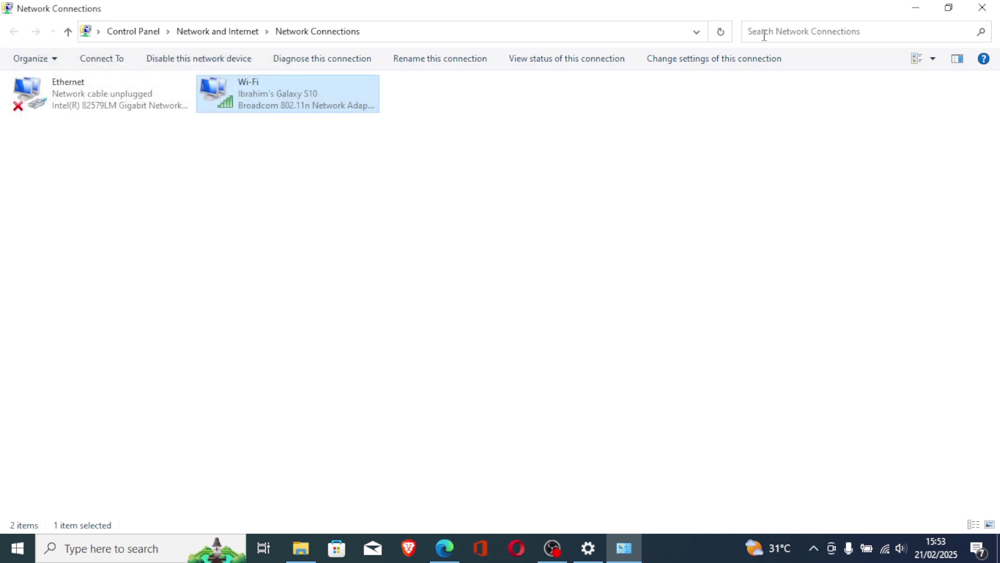
{"action": "left_click", "coordinate": [914, 8]}
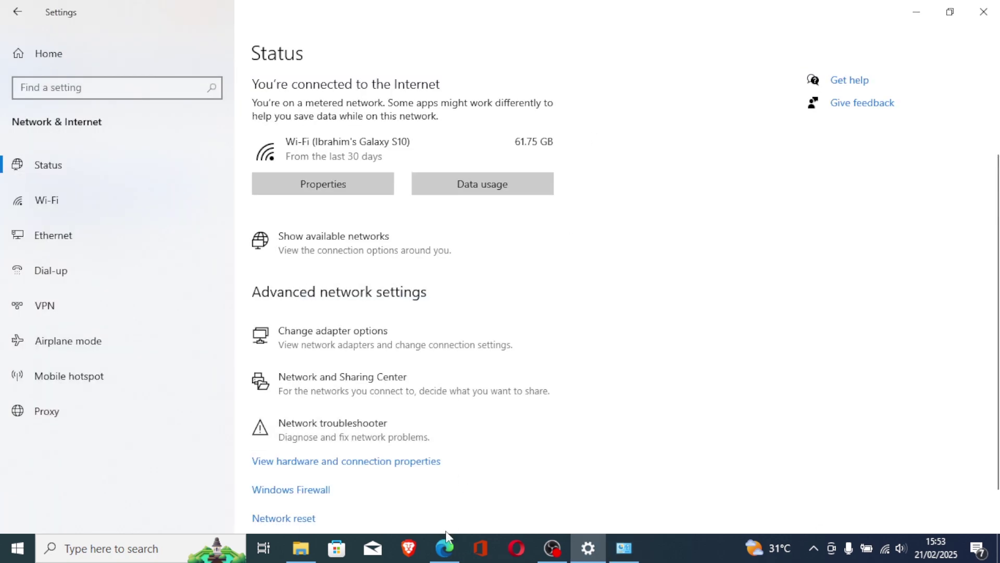
{"action": "left_click", "coordinate": [445, 547]}
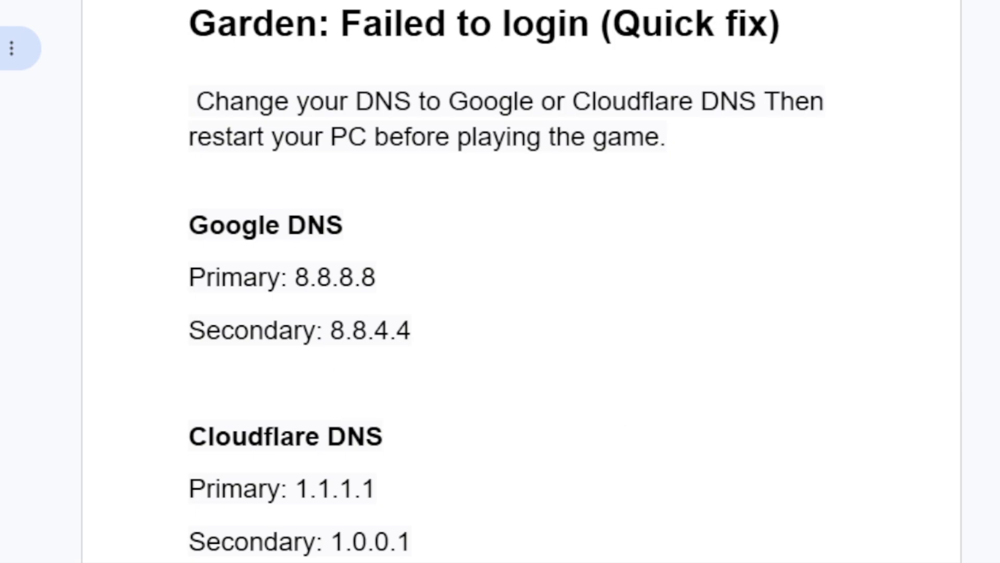
{"action": "scroll", "coordinate": [500, 281], "scroll_direction": "down", "scroll_amount": 2}
{"action": "scroll", "coordinate": [500, 282], "scroll_direction": "down", "scroll_amount": 2}
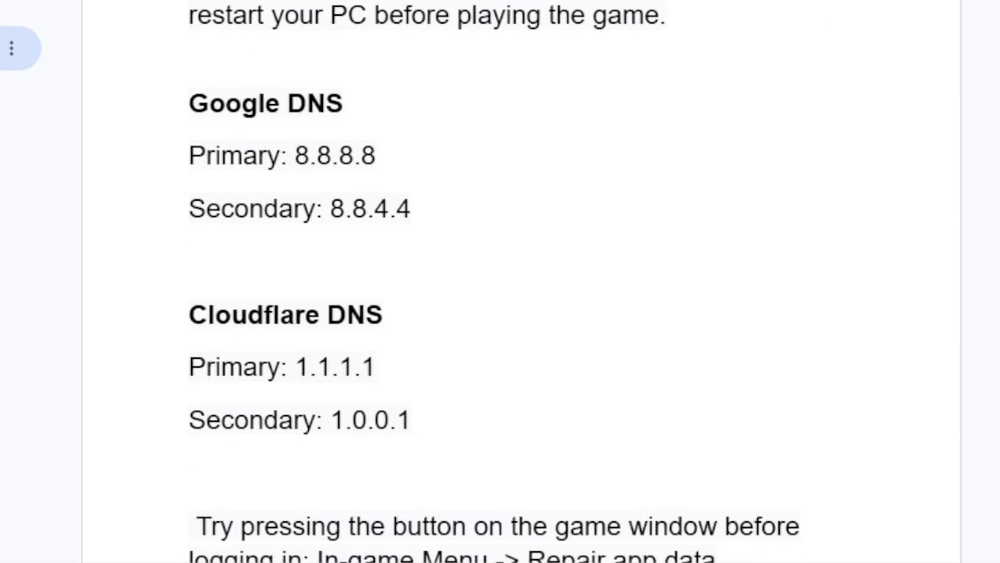
{"action": "scroll", "coordinate": [531, 319], "scroll_direction": "down", "scroll_amount": 2}
{"action": "scroll", "coordinate": [531, 319], "scroll_direction": "down", "scroll_amount": 2}
{"action": "scroll", "coordinate": [531, 319], "scroll_direction": "down", "scroll_amount": 1}
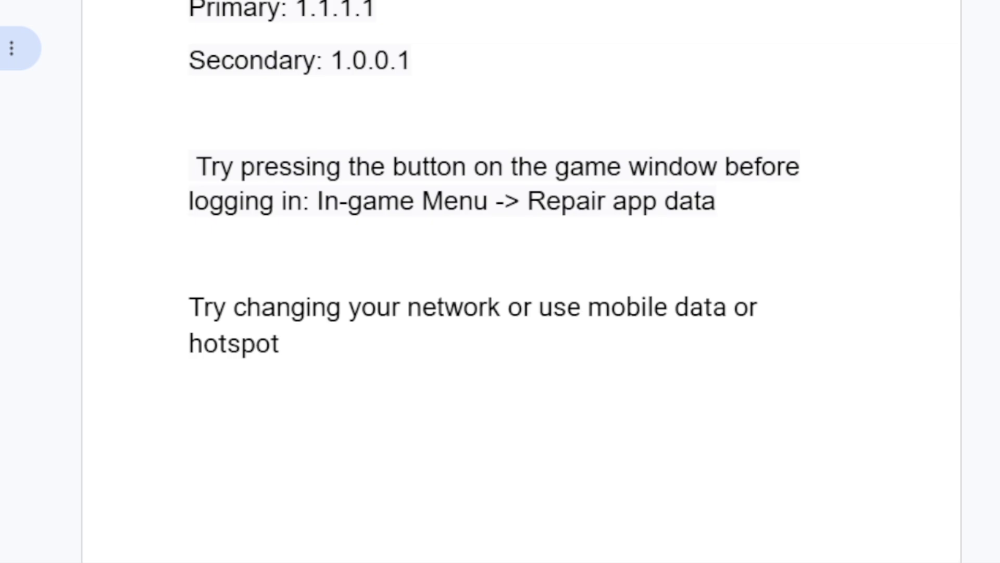
{"action": "scroll", "coordinate": [532, 141], "scroll_direction": "up", "scroll_amount": 5}
{"action": "scroll", "coordinate": [532, 141], "scroll_direction": "up", "scroll_amount": 2}
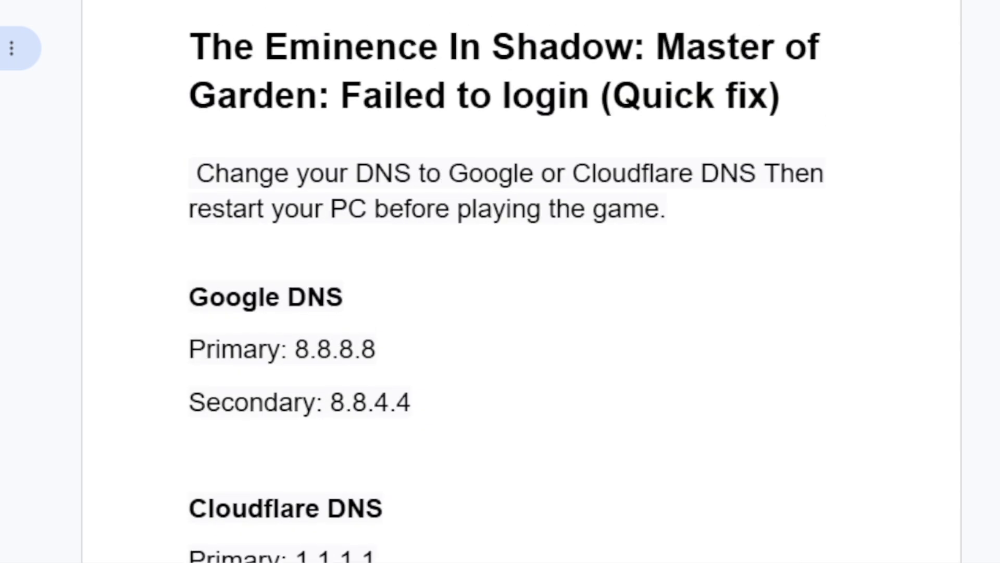